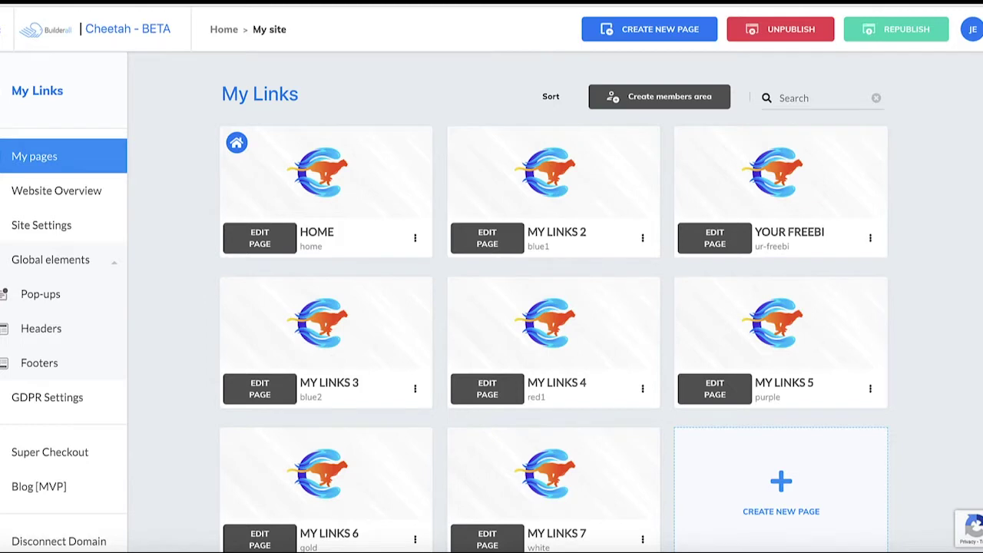
- Check the HOME page's settings and leave its initial-page choice unchanged
{"action": "scroll", "coordinate": [215, 114], "scroll_direction": "down", "scroll_amount": 2}
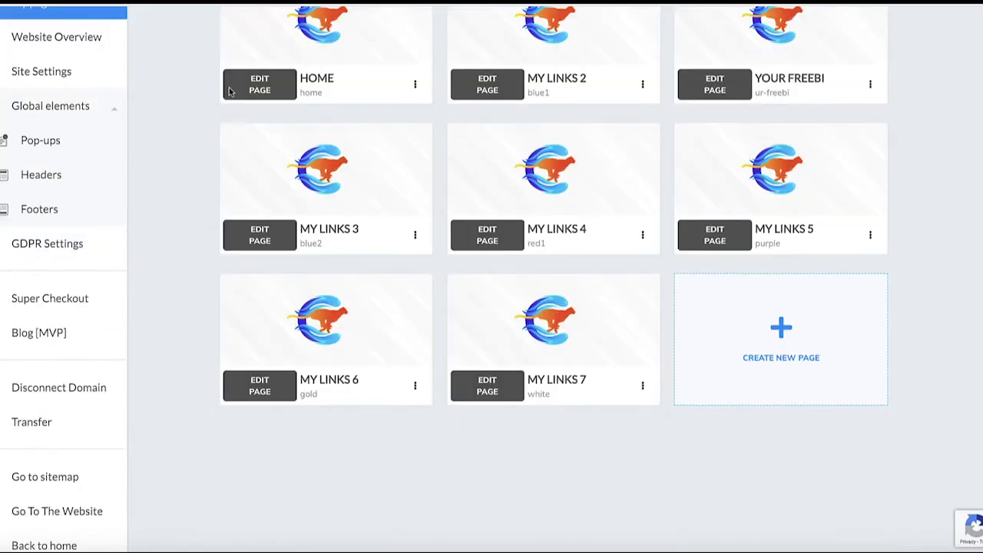
{"action": "scroll", "coordinate": [240, 178], "scroll_direction": "up", "scroll_amount": 2}
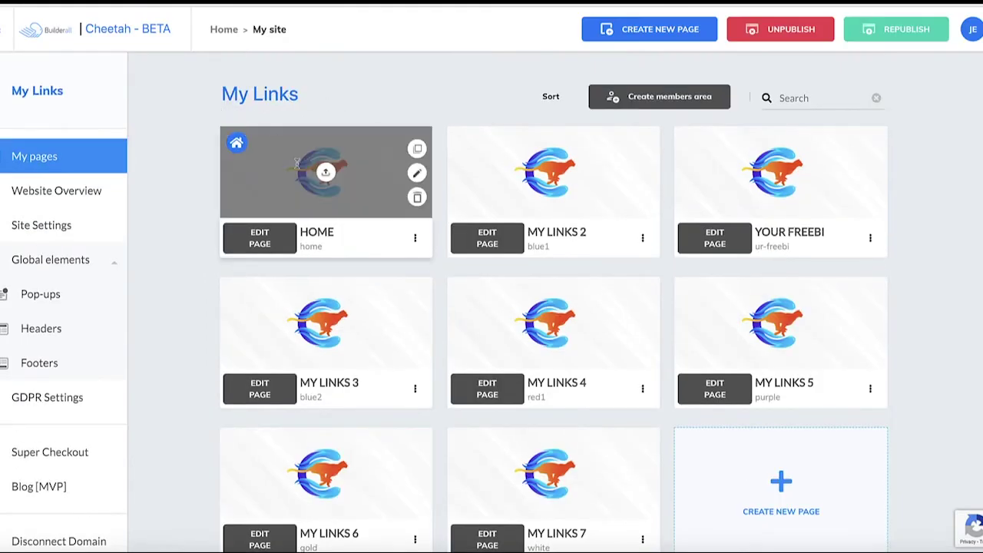
{"action": "scroll", "coordinate": [330, 192], "scroll_direction": "down", "scroll_amount": 1}
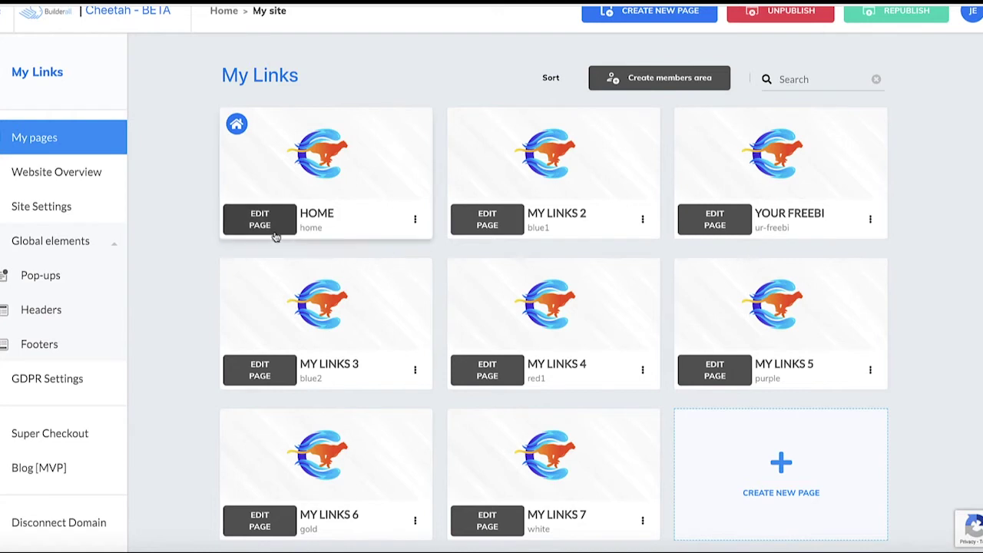
{"action": "mouse_move", "coordinate": [271, 162]}
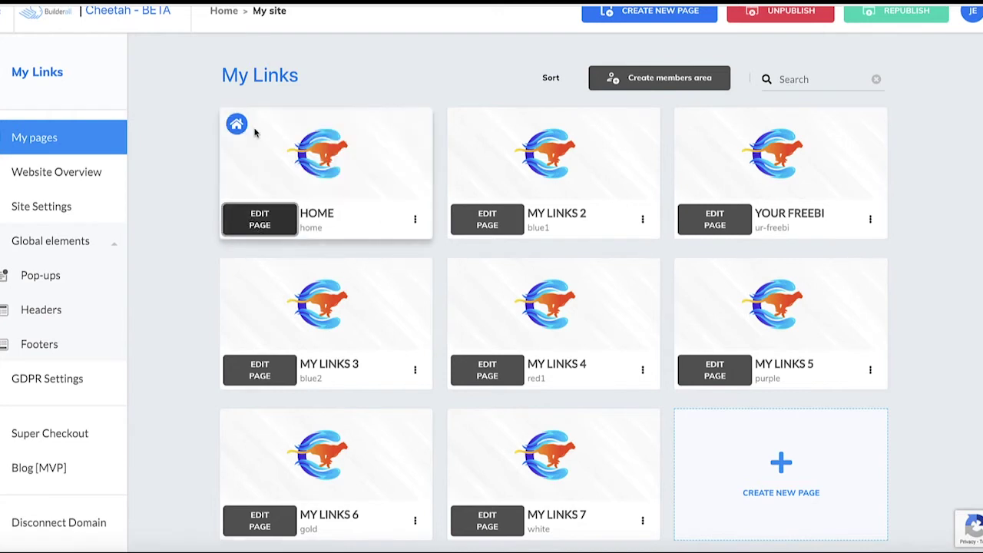
{"action": "left_click", "coordinate": [414, 220]}
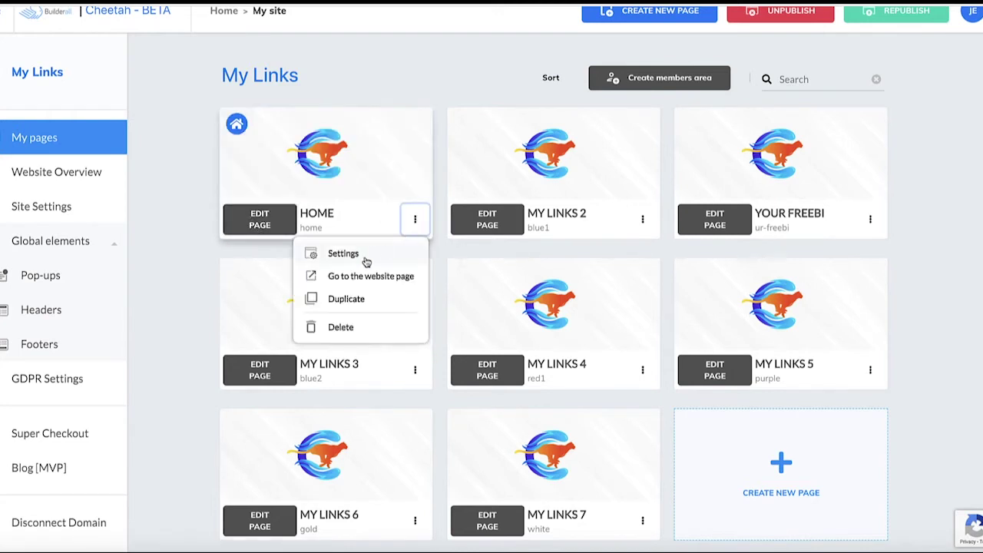
{"action": "left_click", "coordinate": [331, 256]}
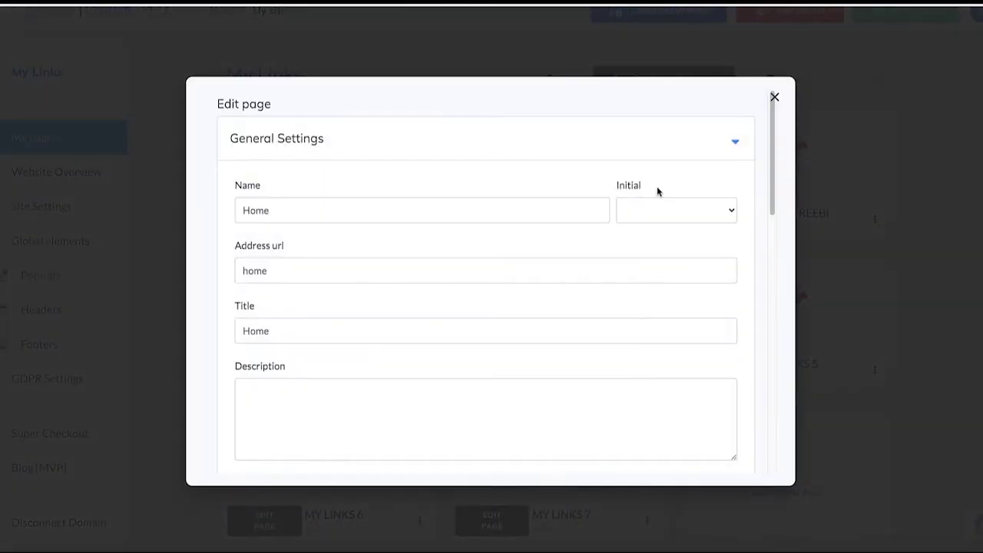
{"action": "left_click", "coordinate": [658, 211]}
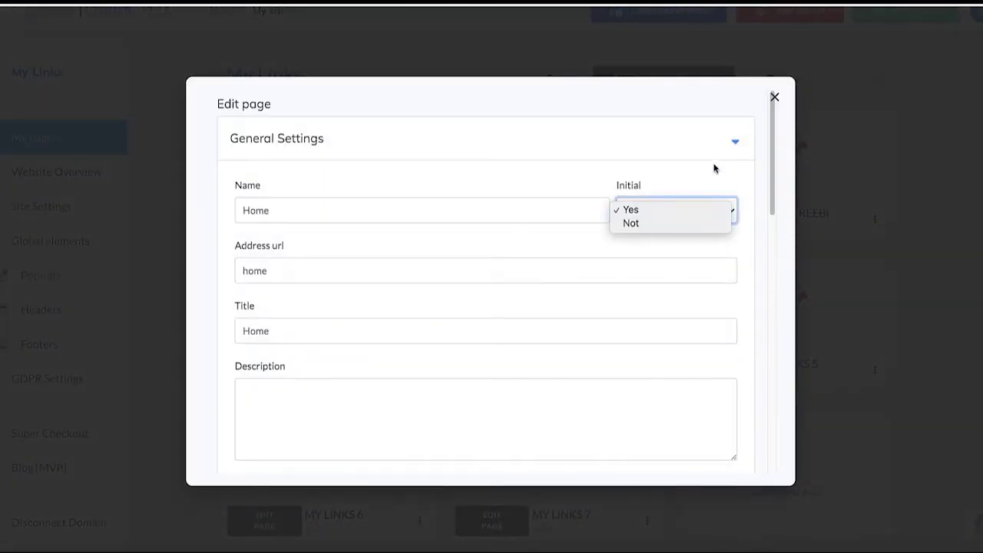
{"action": "left_click", "coordinate": [774, 97]}
{"action": "left_click", "coordinate": [774, 96]}
- Make My links 5 the initial page, save its settings, and select the mylil.link address
{"action": "scroll", "coordinate": [659, 335], "scroll_direction": "down", "scroll_amount": 2}
{"action": "scroll", "coordinate": [659, 335], "scroll_direction": "down", "scroll_amount": 1}
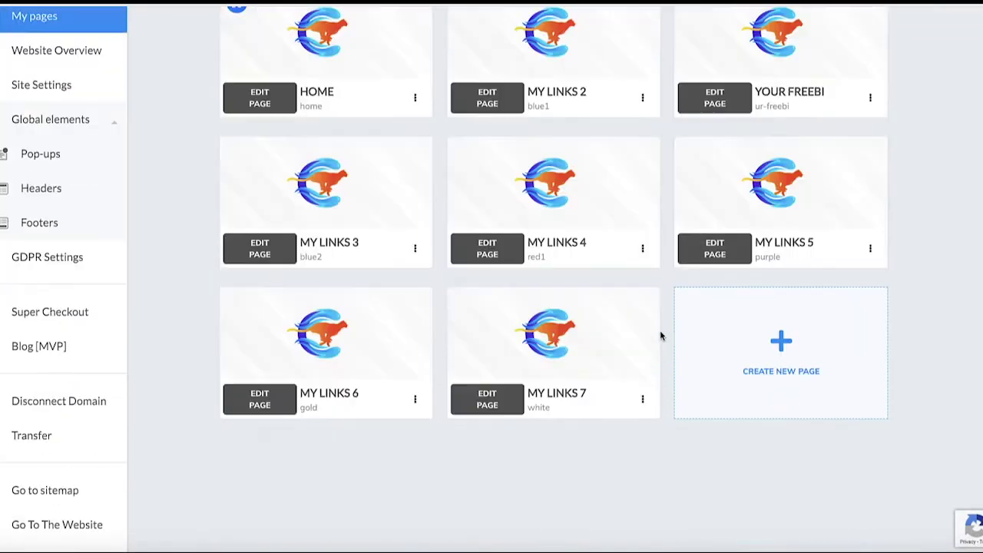
{"action": "left_click", "coordinate": [870, 251]}
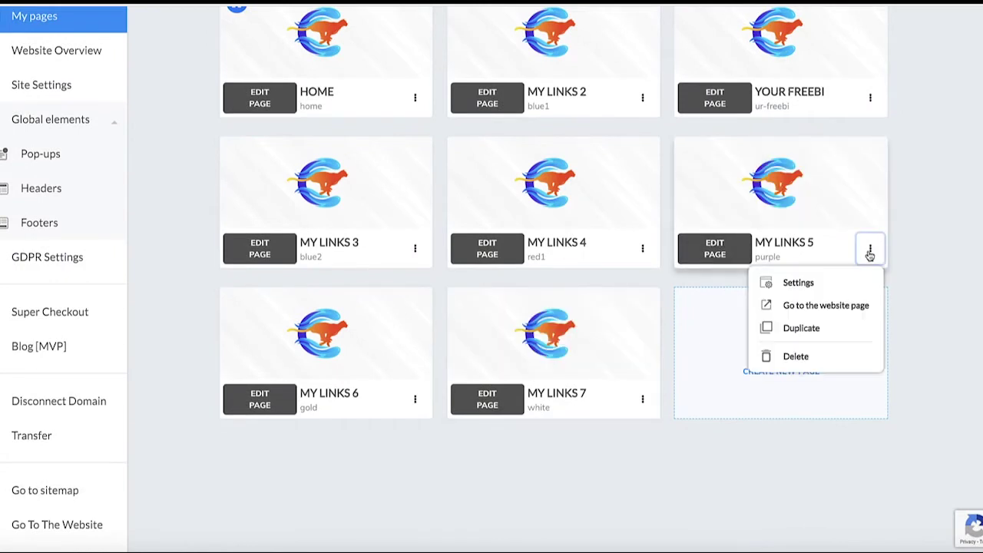
{"action": "left_click", "coordinate": [787, 285]}
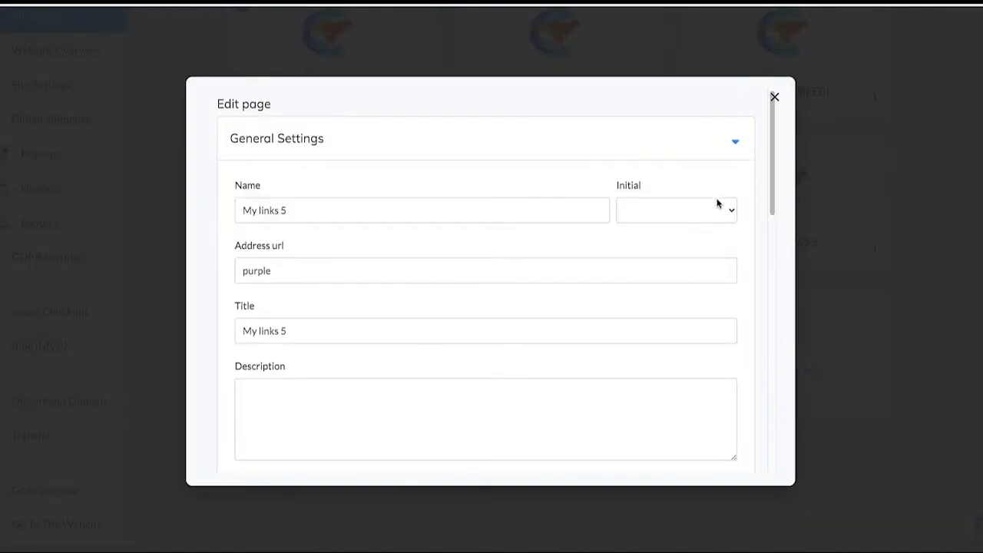
{"action": "left_click", "coordinate": [715, 203]}
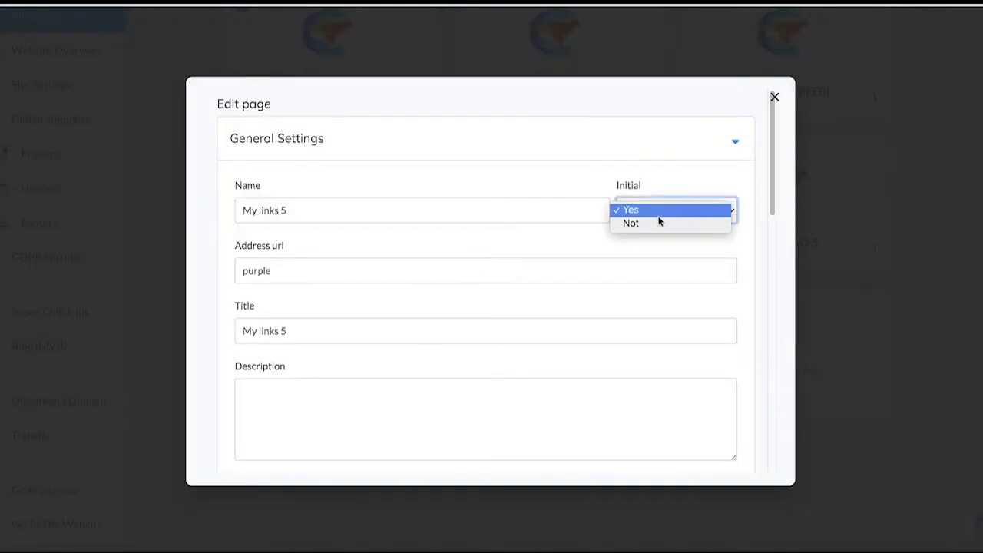
{"action": "left_click", "coordinate": [657, 223]}
{"action": "scroll", "coordinate": [618, 268], "scroll_direction": "down", "scroll_amount": 10}
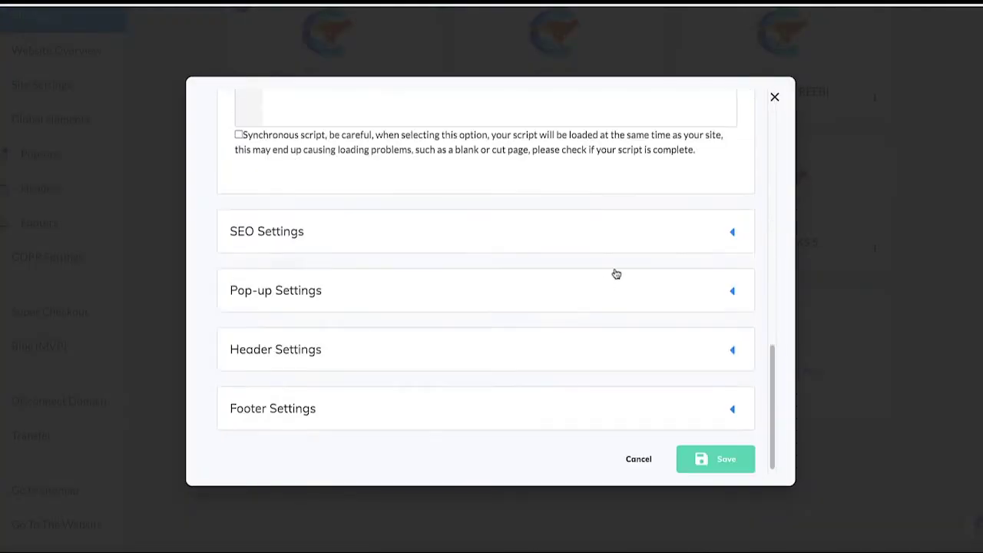
{"action": "left_click", "coordinate": [716, 459]}
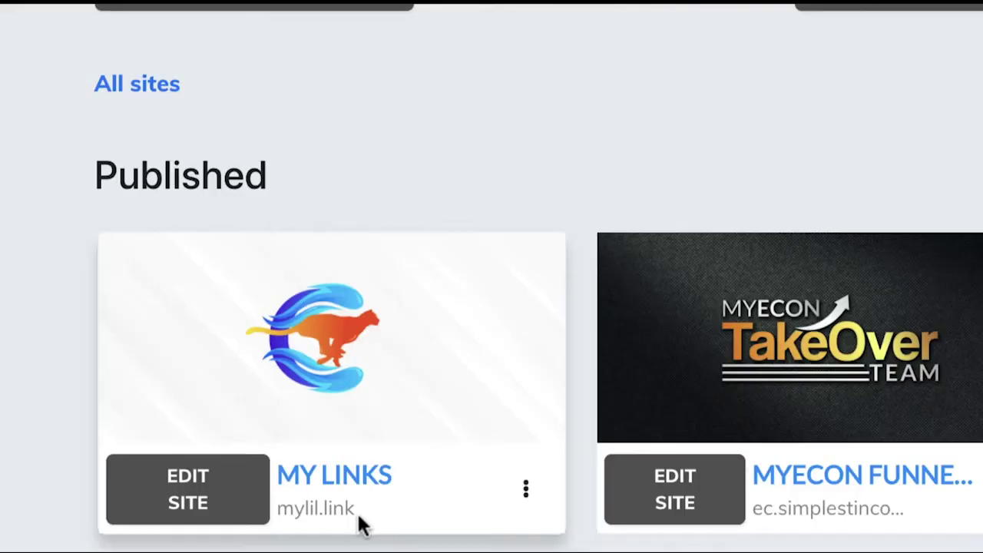
{"action": "left_click_drag", "start_coordinate": [356, 508], "coordinate": [277, 522]}
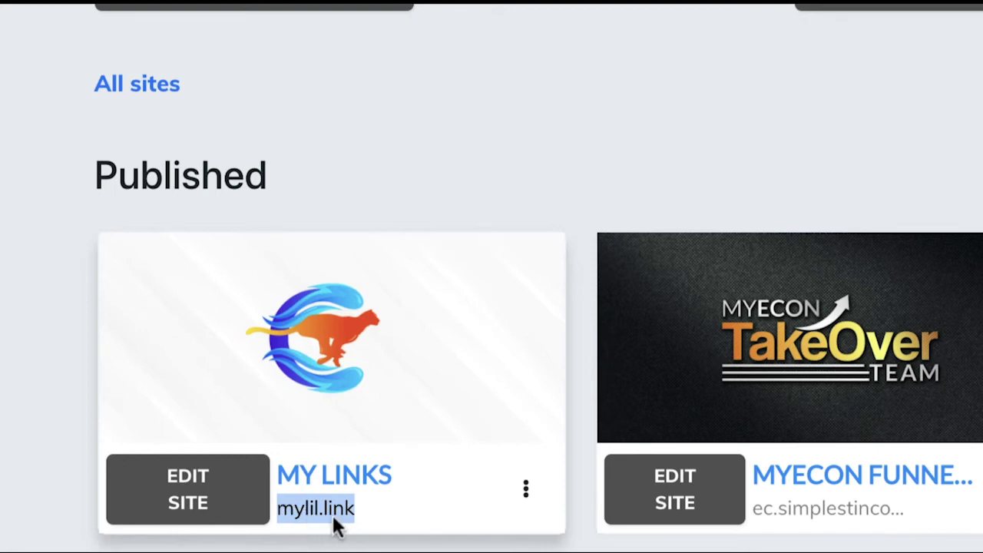
- Open and reload the live MY LINKS site to confirm the purple links page, then reopen it for editing
{"action": "left_click", "coordinate": [370, 523]}
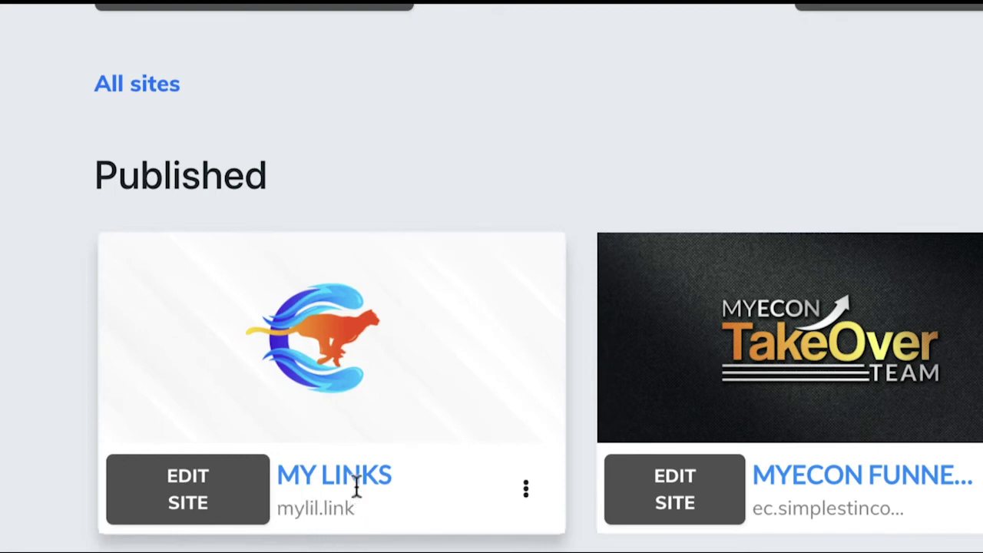
{"action": "left_click", "coordinate": [345, 485]}
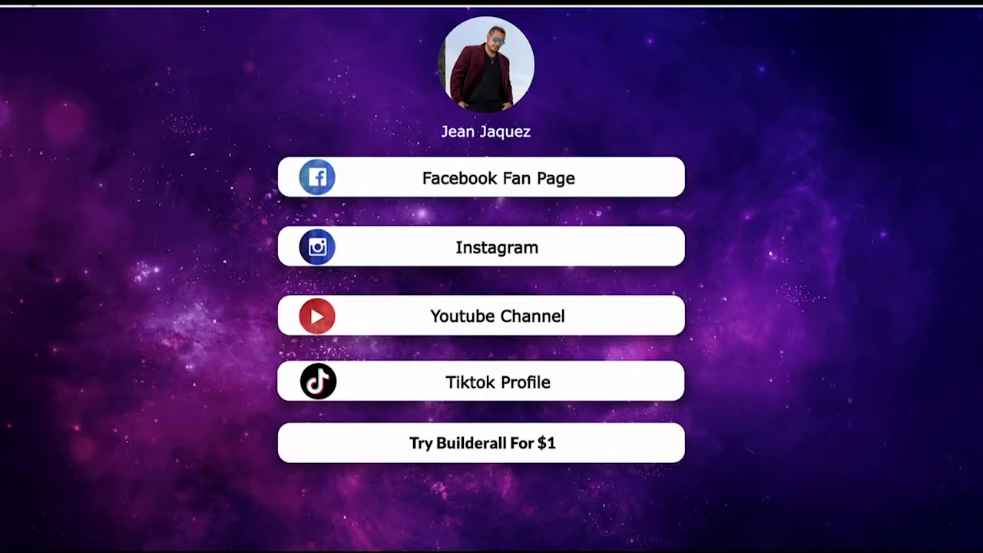
{"action": "left_click", "coordinate": [46, 9]}
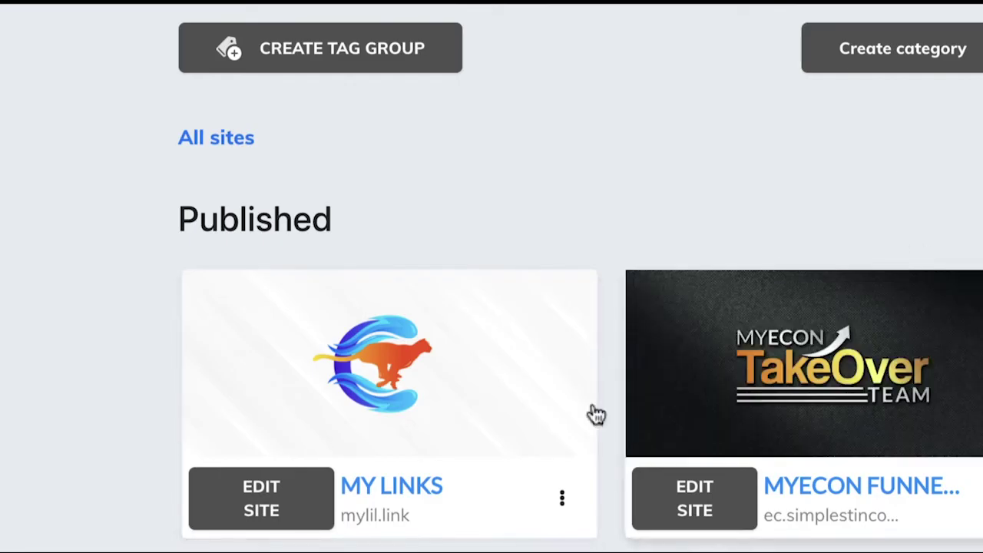
{"action": "left_click", "coordinate": [271, 504]}
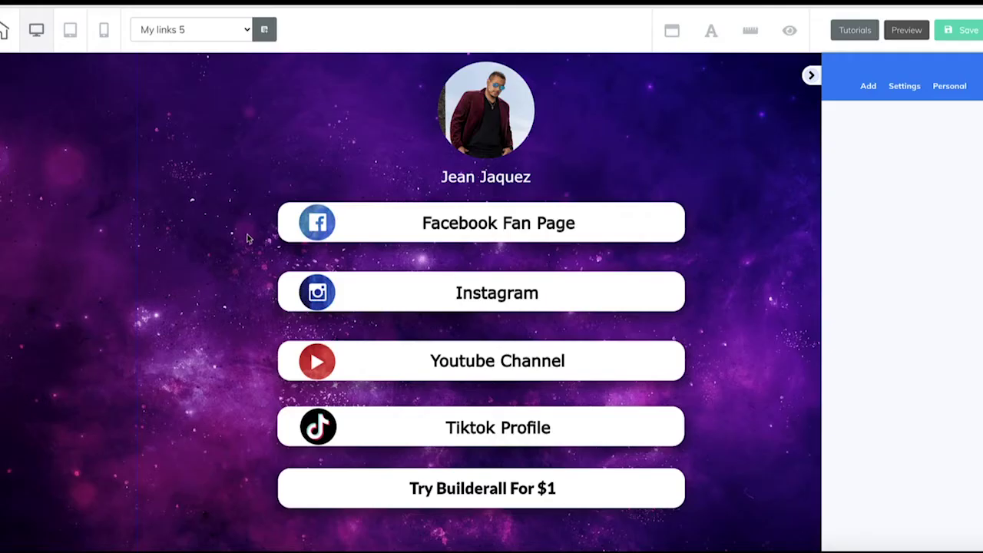
- Move the Facebook Fan Page box lower, then center it and the Instagram box on the page
{"action": "left_click", "coordinate": [680, 207]}
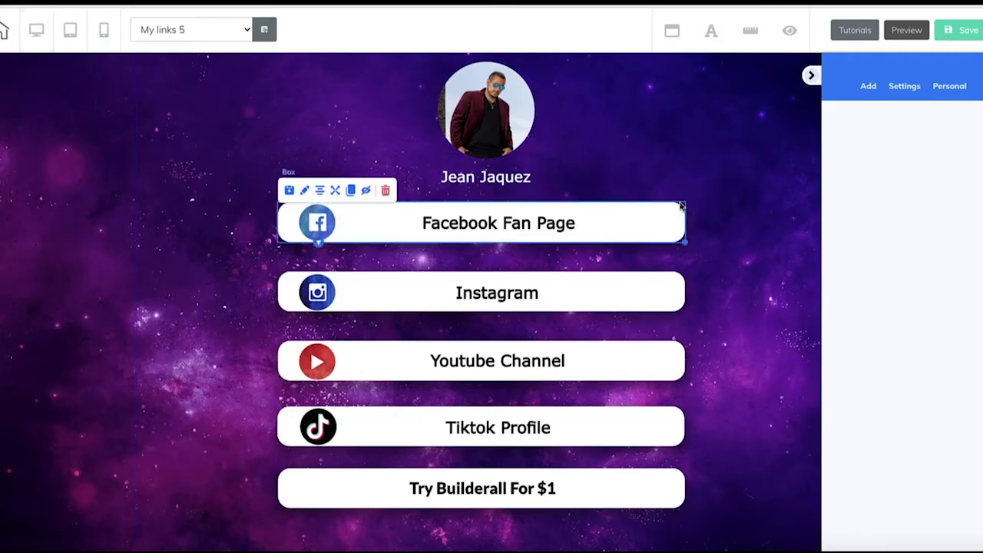
{"action": "left_click", "coordinate": [811, 75]}
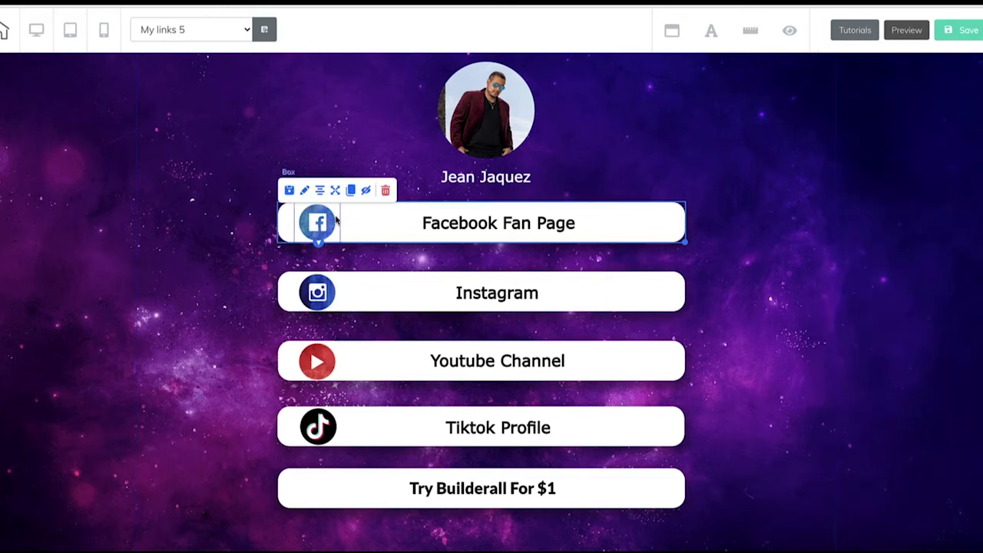
{"action": "mouse_move", "coordinate": [680, 208]}
{"action": "left_mouse_down"}
{"action": "mouse_move", "coordinate": [680, 306]}
{"action": "mouse_move", "coordinate": [680, 213]}
{"action": "mouse_move", "coordinate": [682, 300]}
{"action": "mouse_move", "coordinate": [676, 212]}
{"action": "mouse_move", "coordinate": [663, 201]}
{"action": "mouse_move", "coordinate": [682, 212]}
{"action": "left_mouse_up"}
{"action": "left_click", "coordinate": [326, 199]}
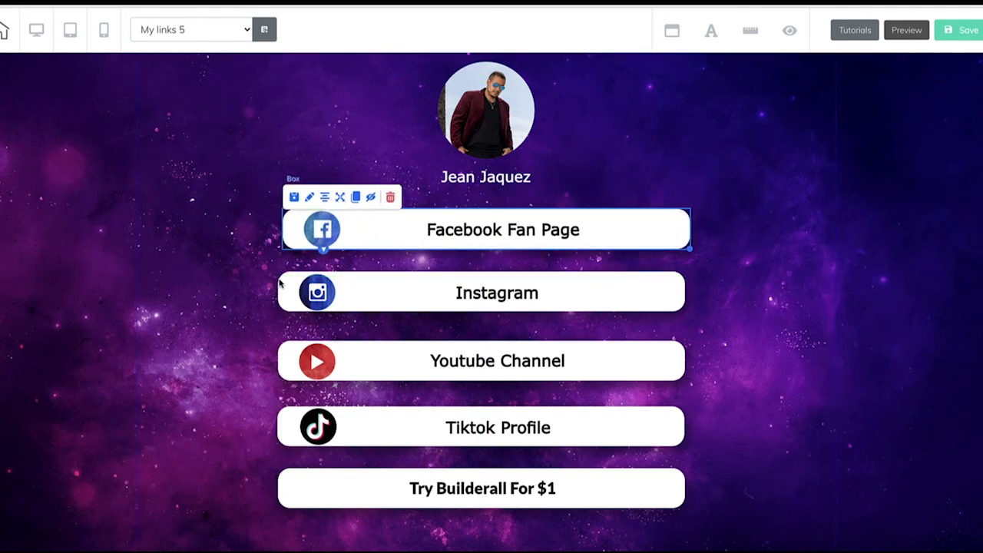
{"action": "left_click", "coordinate": [282, 285]}
{"action": "left_click", "coordinate": [320, 262]}
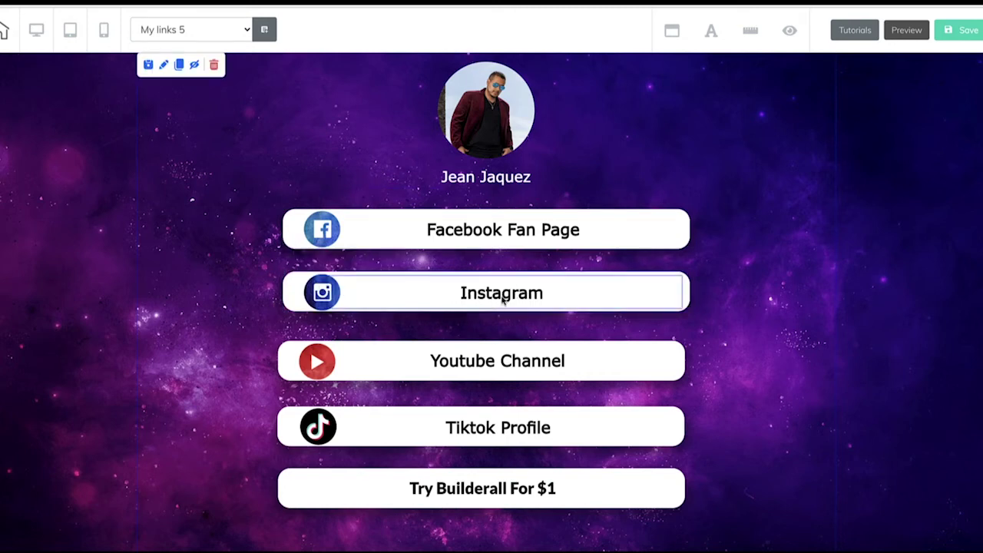
{"action": "left_click", "coordinate": [477, 233]}
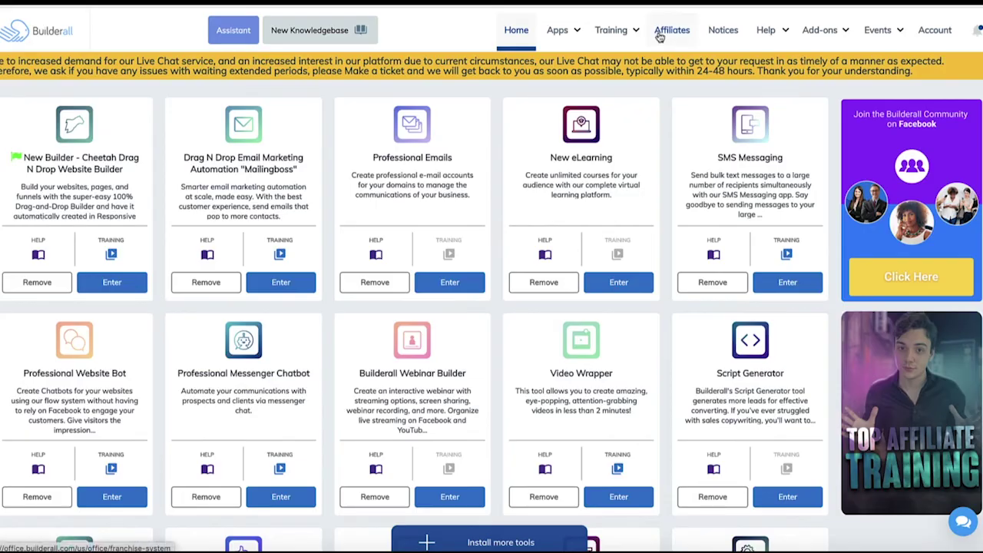
{"action": "left_click", "coordinate": [659, 37]}
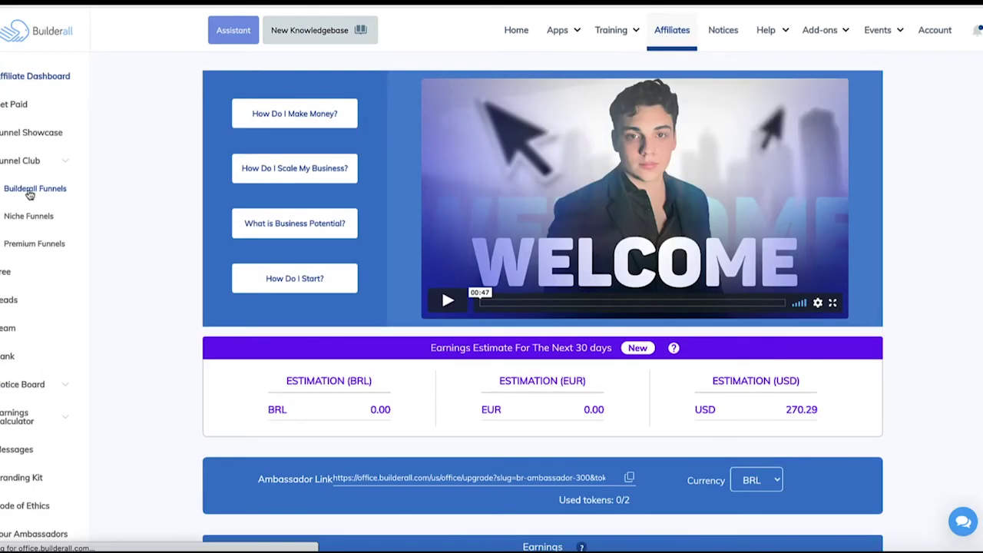
{"action": "left_click", "coordinate": [29, 191]}
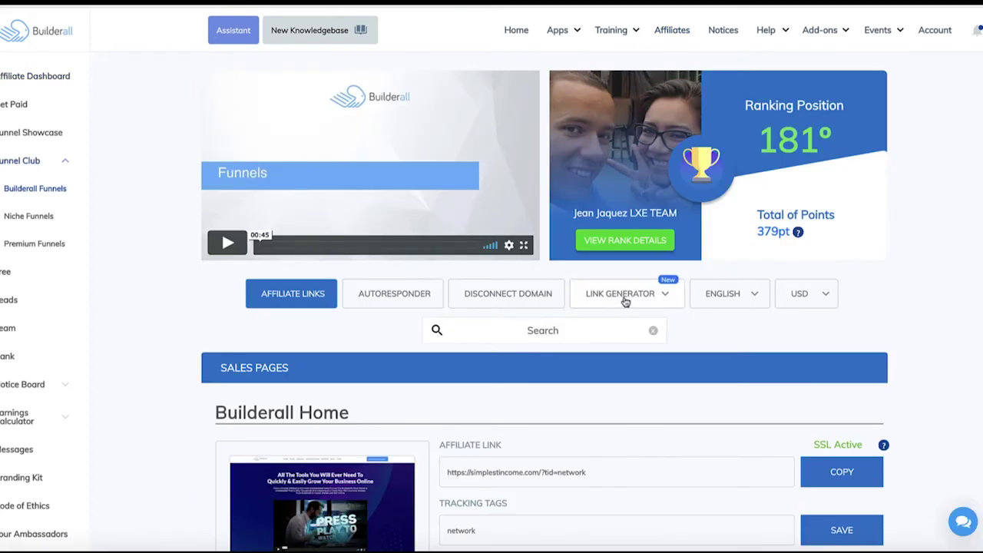
{"action": "left_click", "coordinate": [626, 299]}
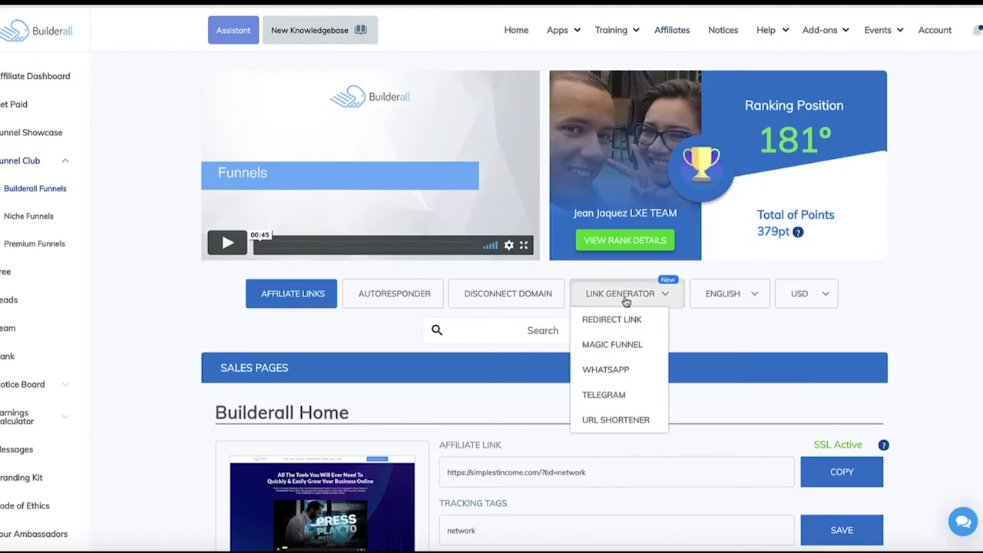
{"action": "left_click", "coordinate": [614, 421]}
{"action": "left_click", "coordinate": [656, 254]}
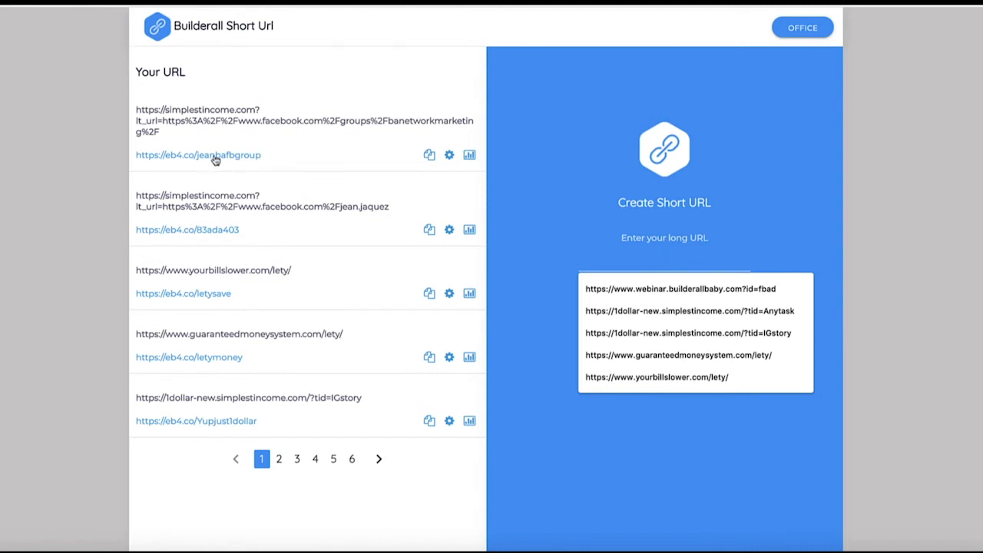
{"action": "left_click", "coordinate": [429, 156]}
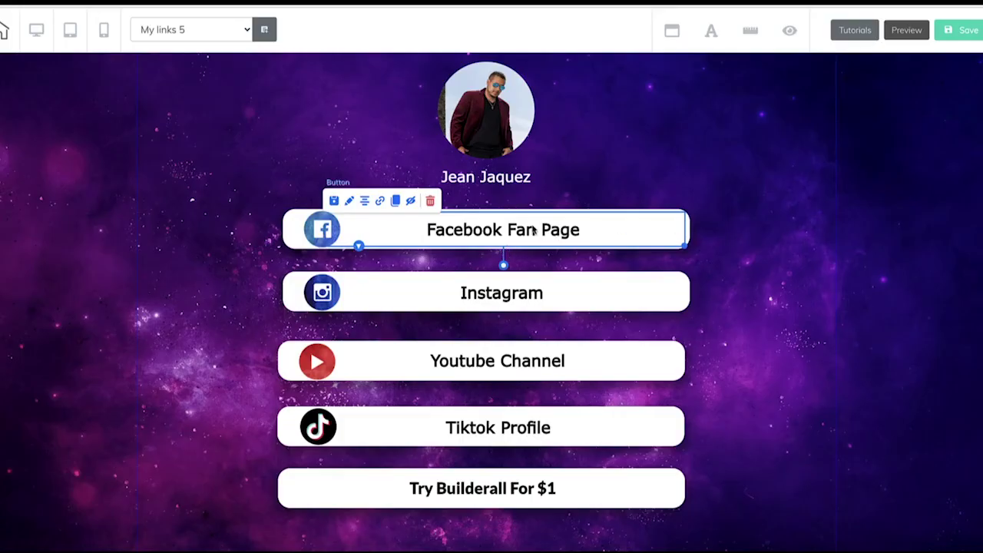
{"action": "left_click", "coordinate": [380, 201]}
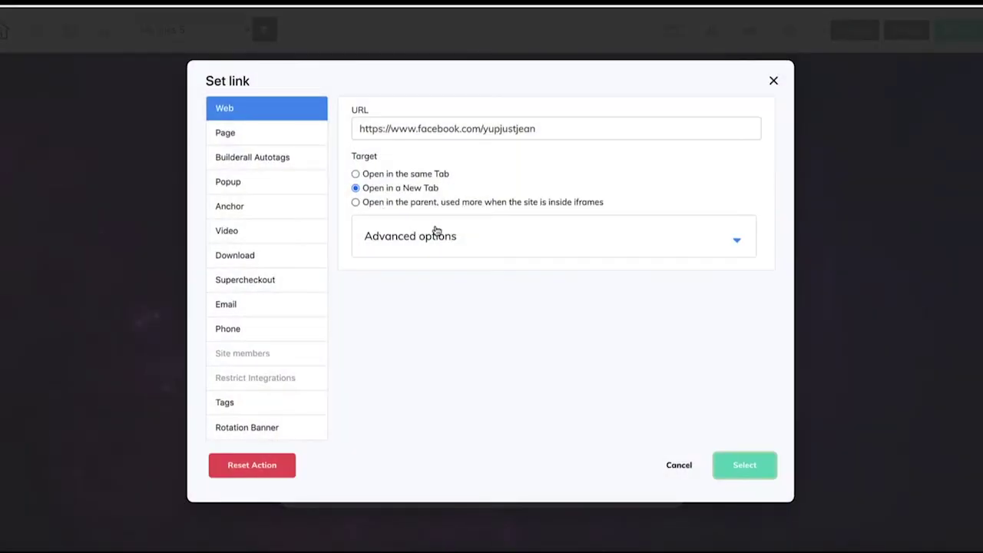
{"action": "left_click_drag", "start_coordinate": [538, 127], "coordinate": [281, 125]}
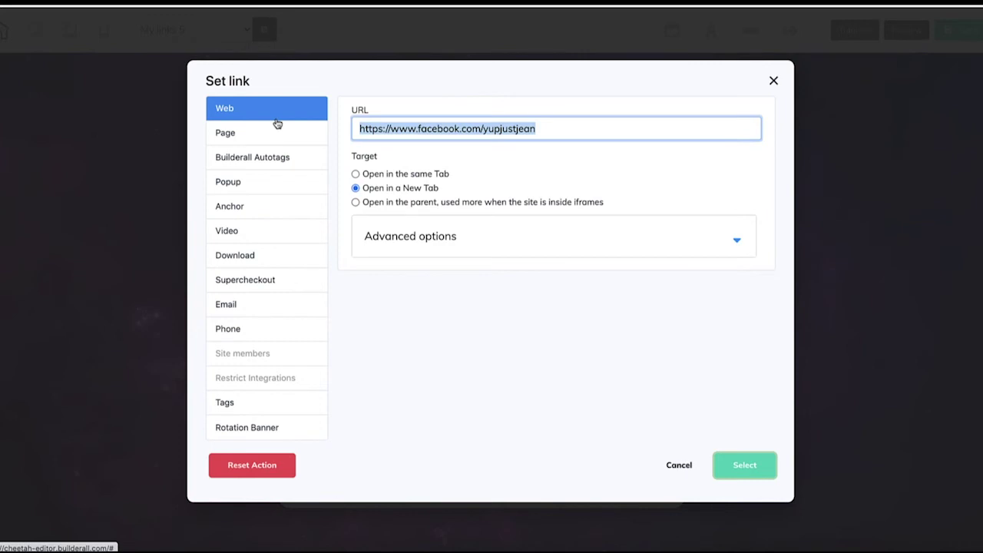
{"action": "key", "text": "ctrl+v"}
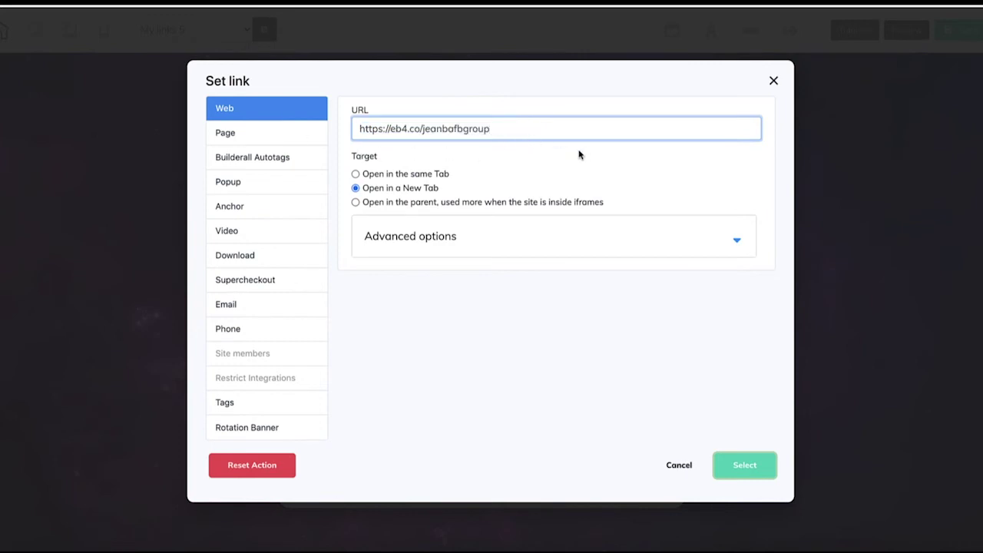
{"action": "left_click", "coordinate": [686, 465]}
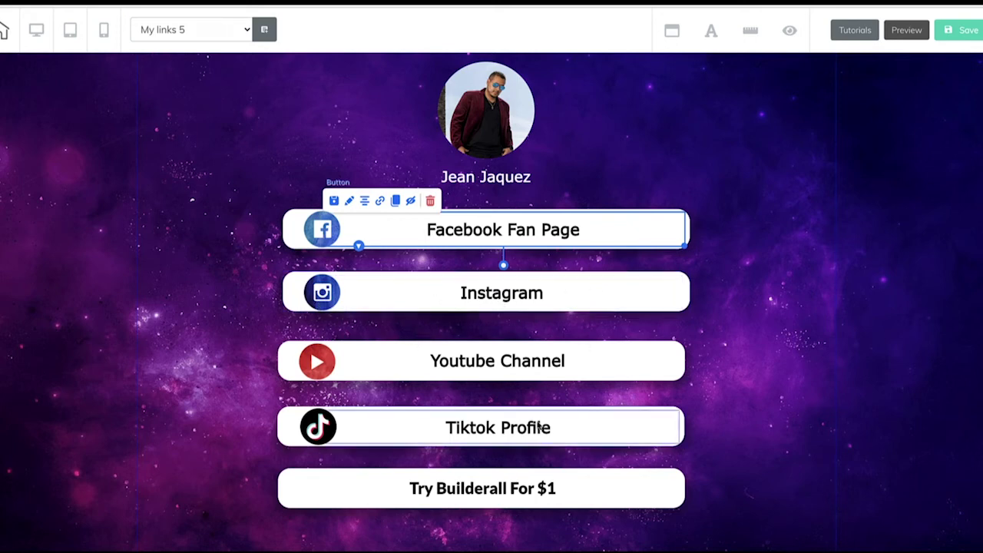
{"action": "left_click", "coordinate": [492, 496]}
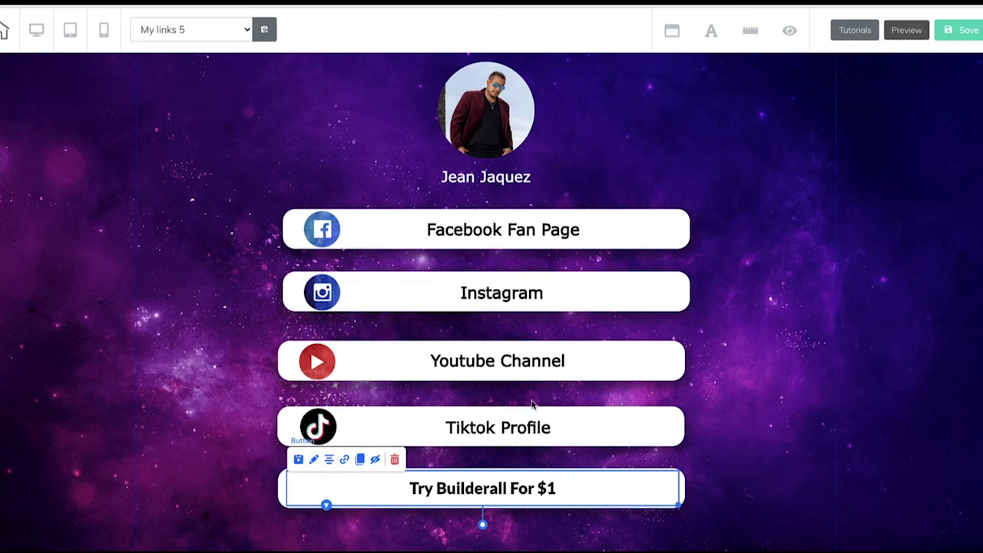
{"action": "left_click", "coordinate": [230, 202]}
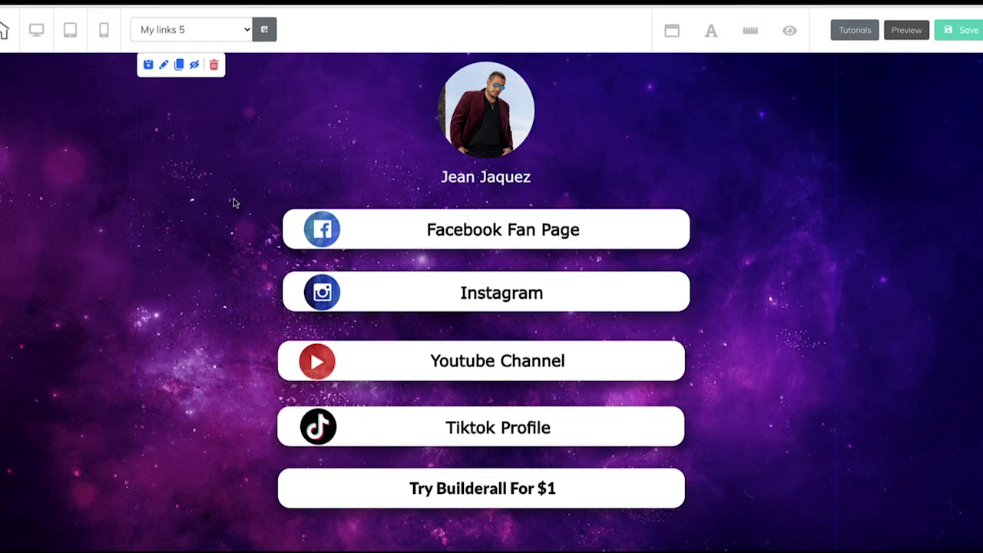